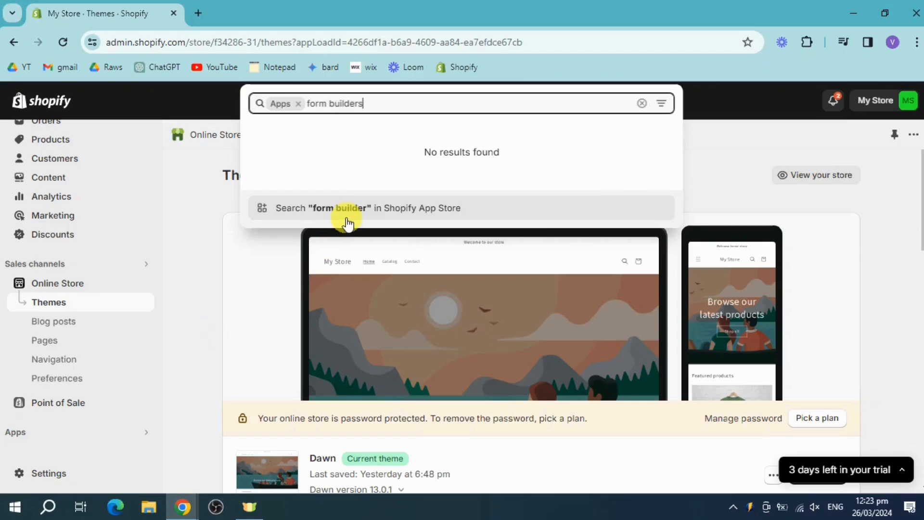
# - Search the Shopify App Store for form builders and open the POWR: Contact Form Builder app page
pyautogui.click(404, 211)
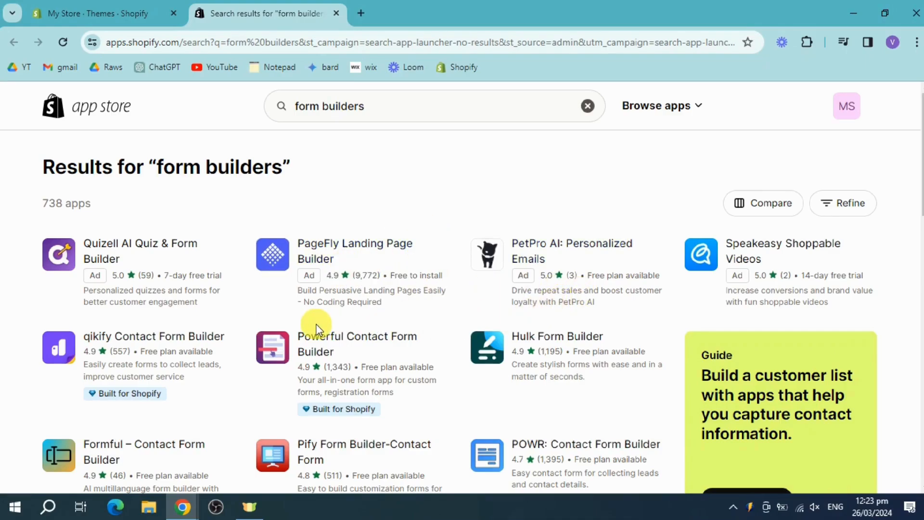
pyautogui.scroll(-3, 405, 383)
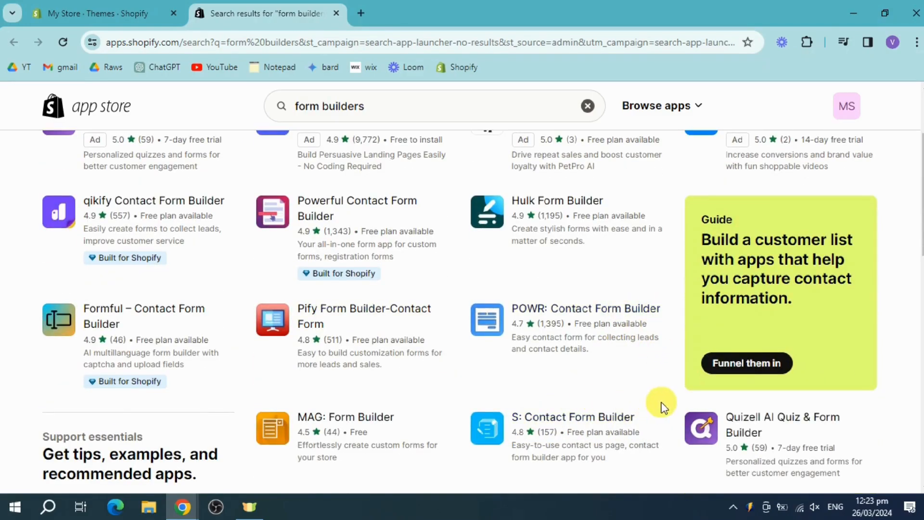
pyautogui.click(591, 315)
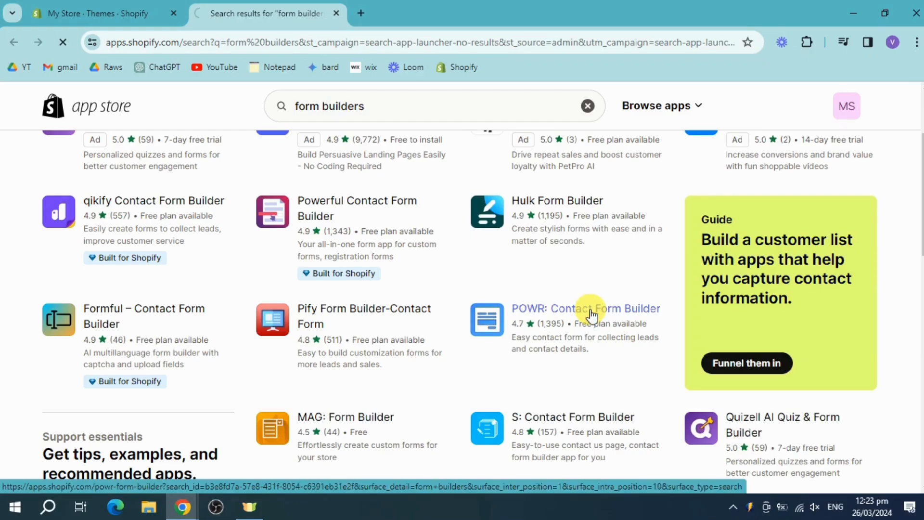
pyautogui.scroll(-1, 224, 382)
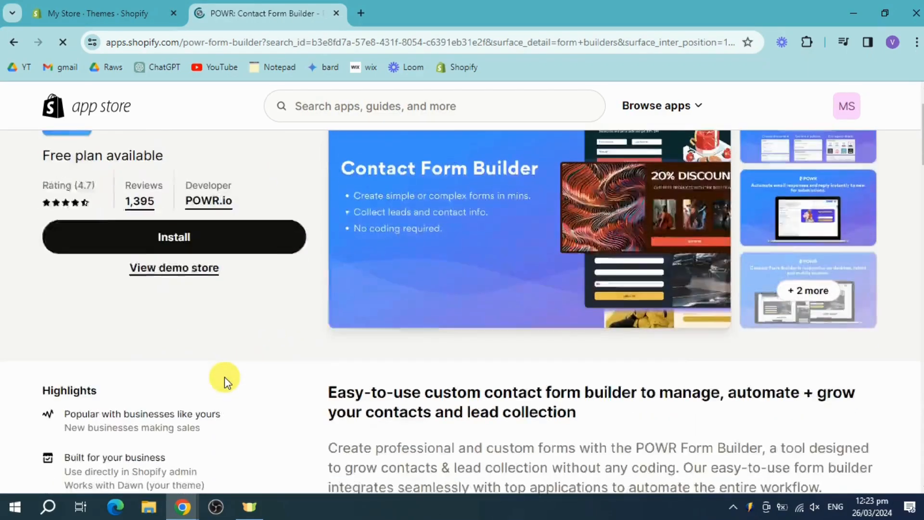
pyautogui.scroll(-1, 223, 380)
pyautogui.scroll(3, 207, 347)
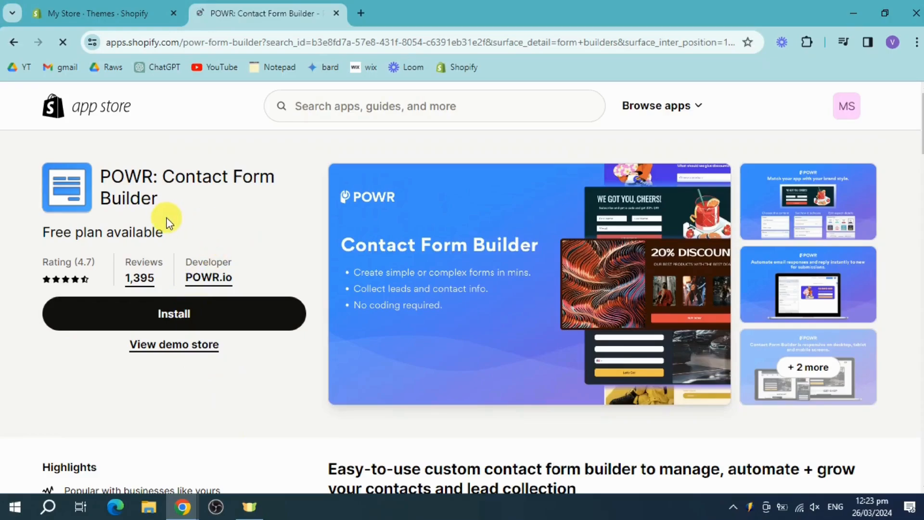
# - Install the POWR Contact Form app into the store and collapse the trial notice
pyautogui.click(188, 312)
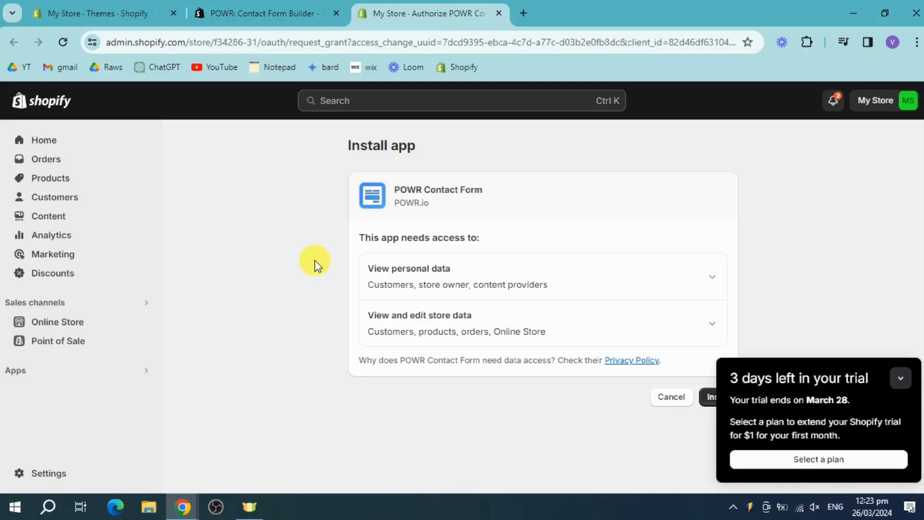
pyautogui.click(708, 396)
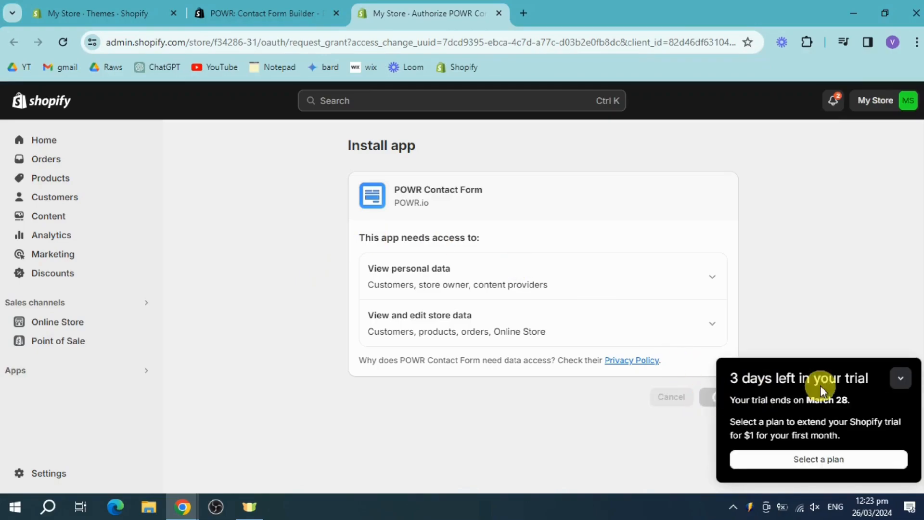
pyautogui.click(899, 379)
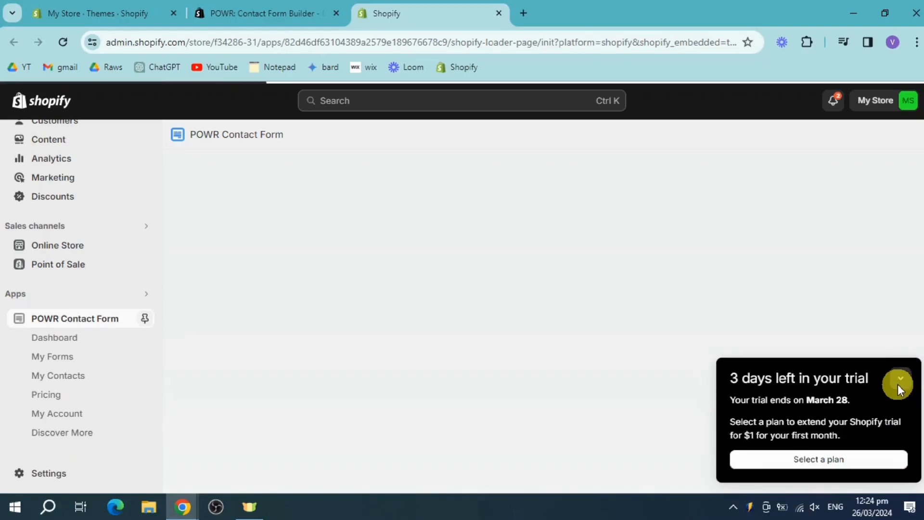
pyautogui.click(899, 381)
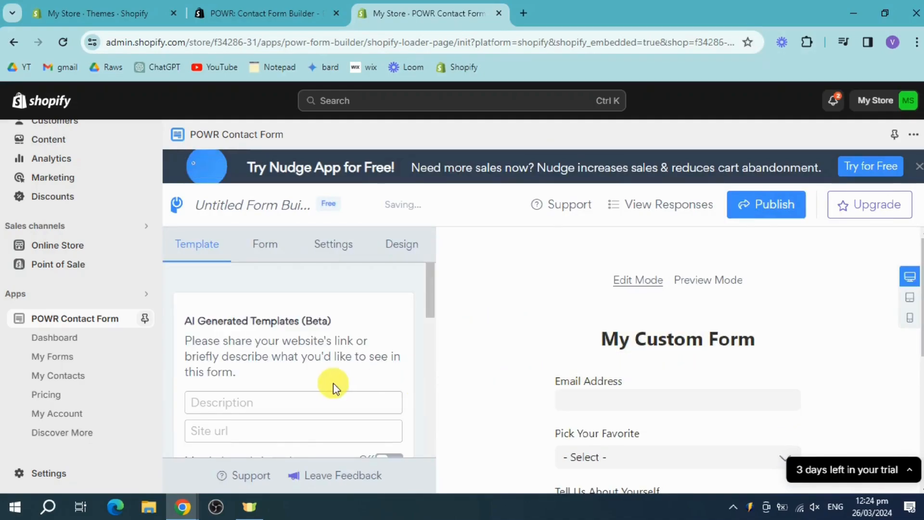
# - Rename the untitled form as My form
pyautogui.click(265, 202)
pyautogui.hotkey('ctrl', 'a')
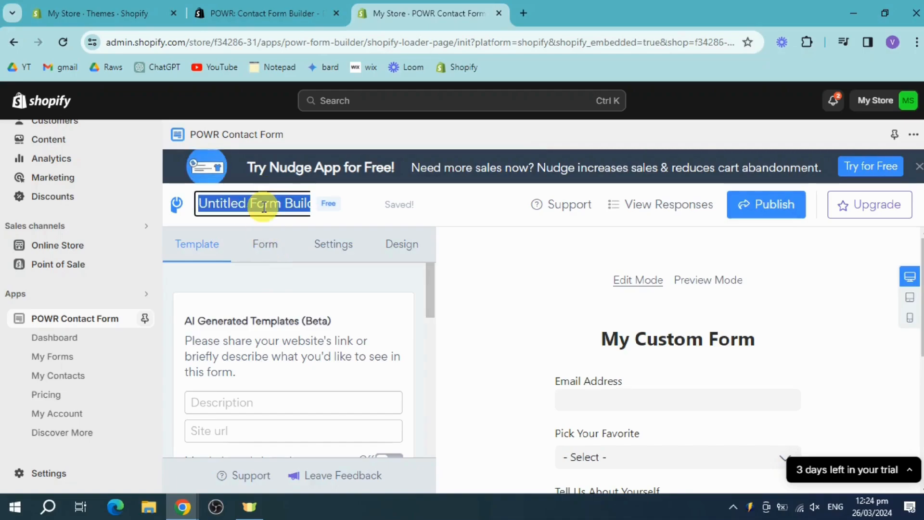
pyautogui.write('My fo')
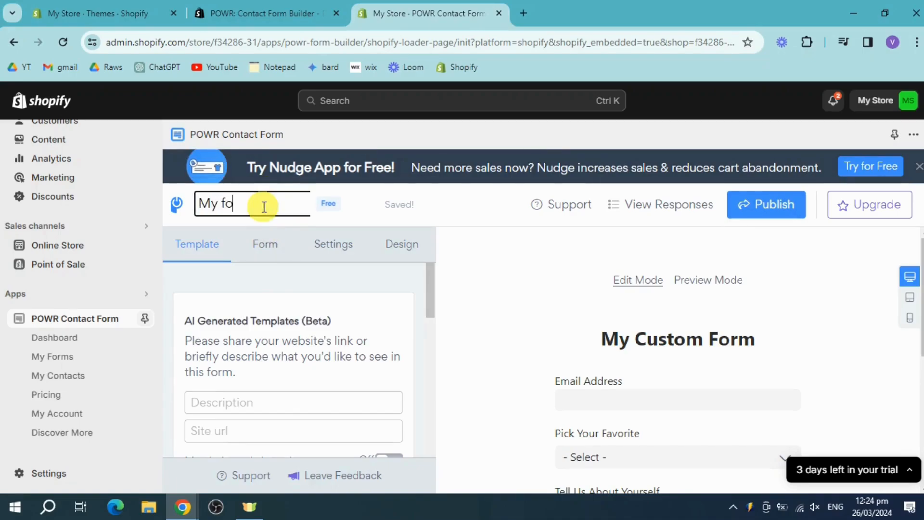
pyautogui.write('rm')
pyautogui.click(320, 319)
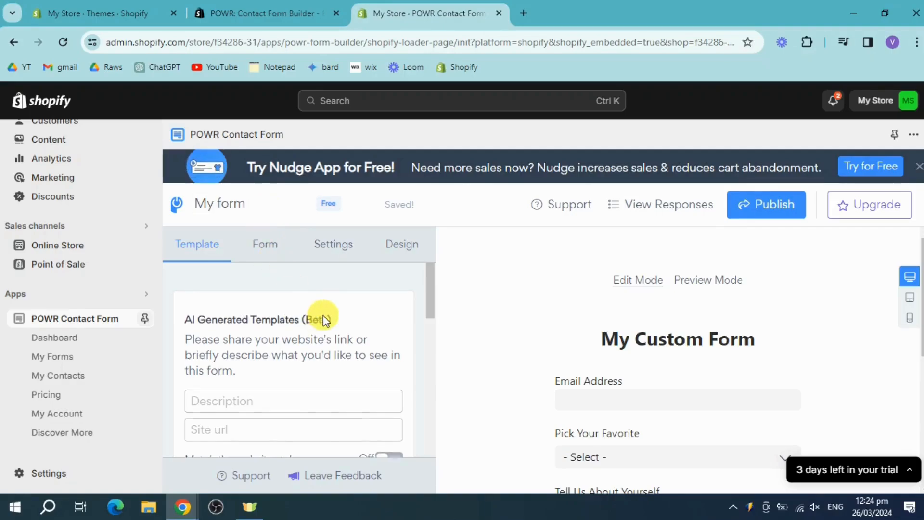
# - Generate an AI template for the form using the description email
pyautogui.scroll(-2, 322, 315)
pyautogui.scroll(1, 195, 340)
pyautogui.scroll(-3, 356, 349)
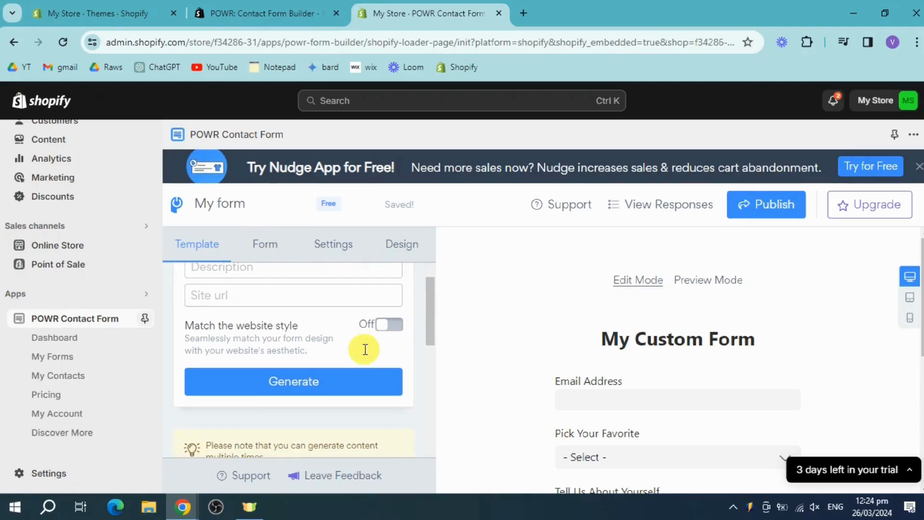
pyautogui.scroll(1, 354, 352)
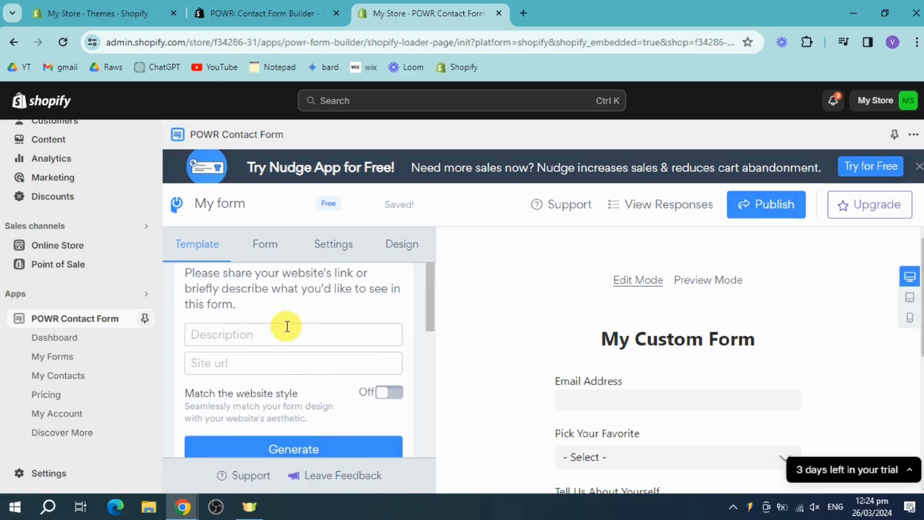
pyautogui.click(272, 334)
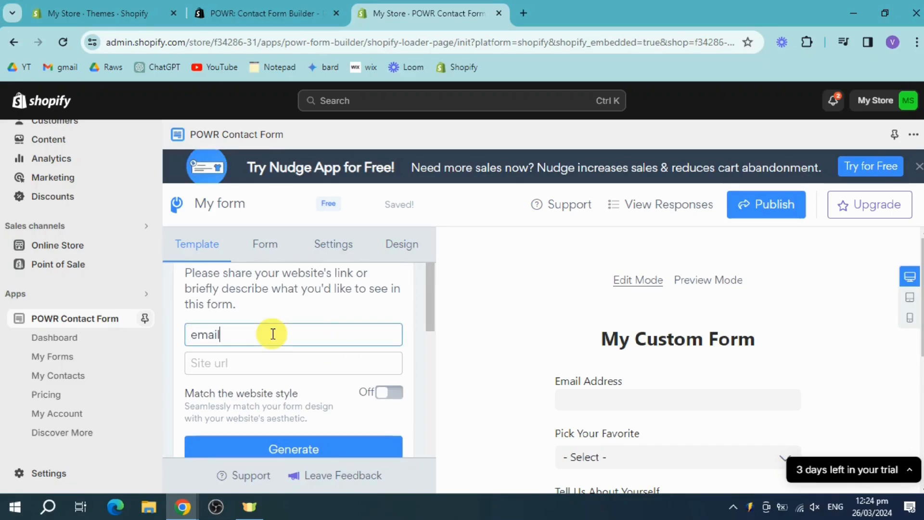
pyautogui.scroll(-1, 289, 366)
pyautogui.click(305, 384)
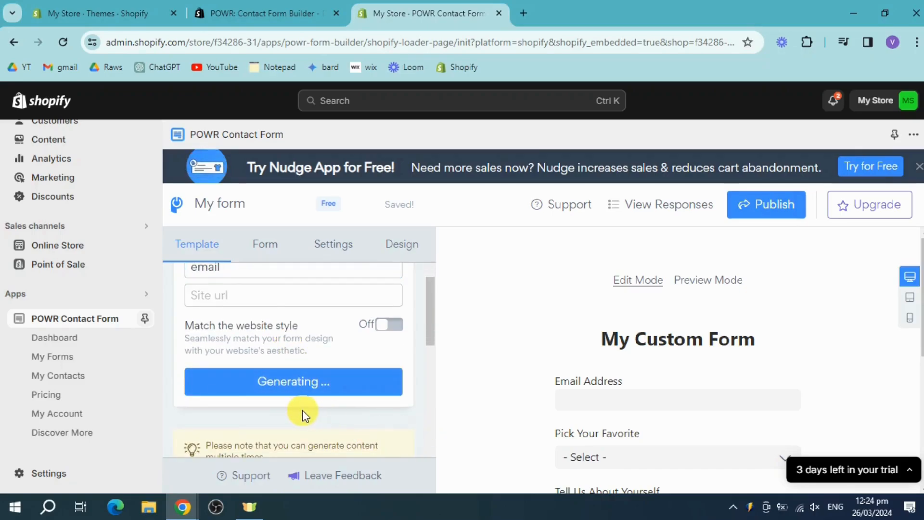
pyautogui.scroll(2, 306, 410)
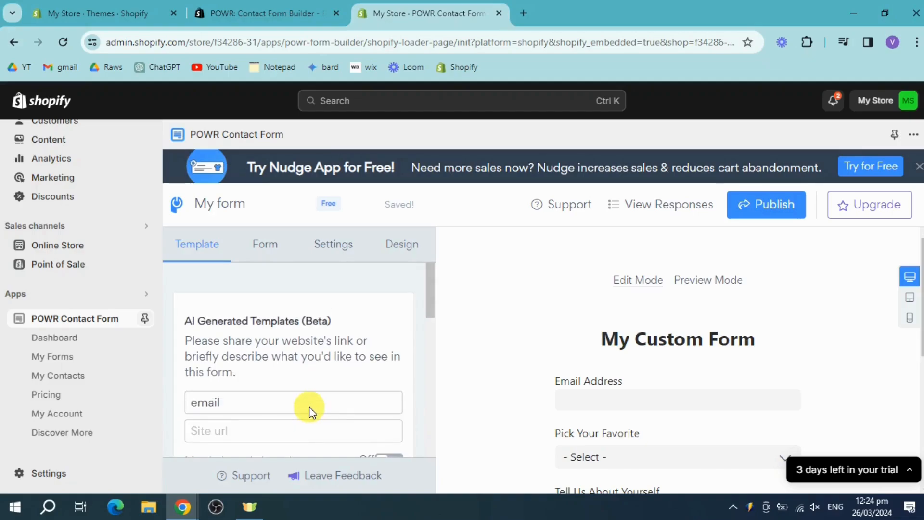
# - Review the form's content and element list, then open the Autoresponder settings and return without enabling them
pyautogui.click(264, 247)
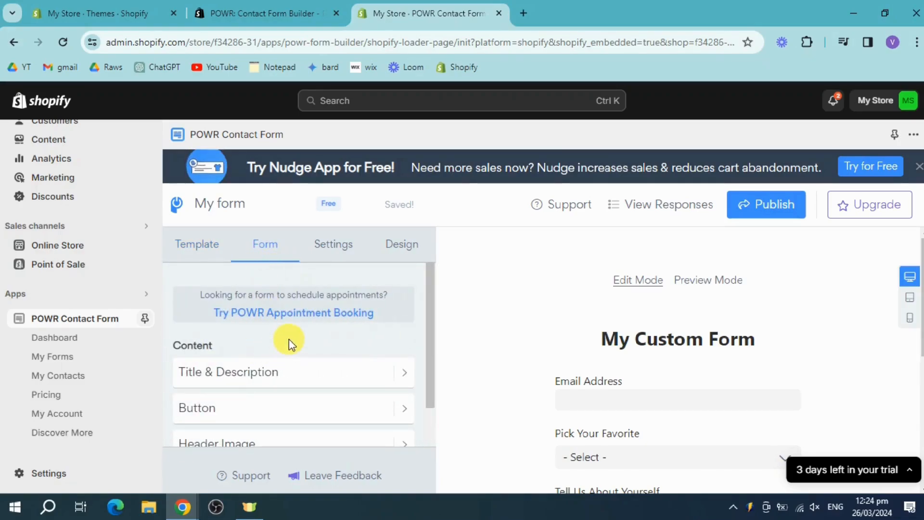
pyautogui.scroll(-2, 289, 384)
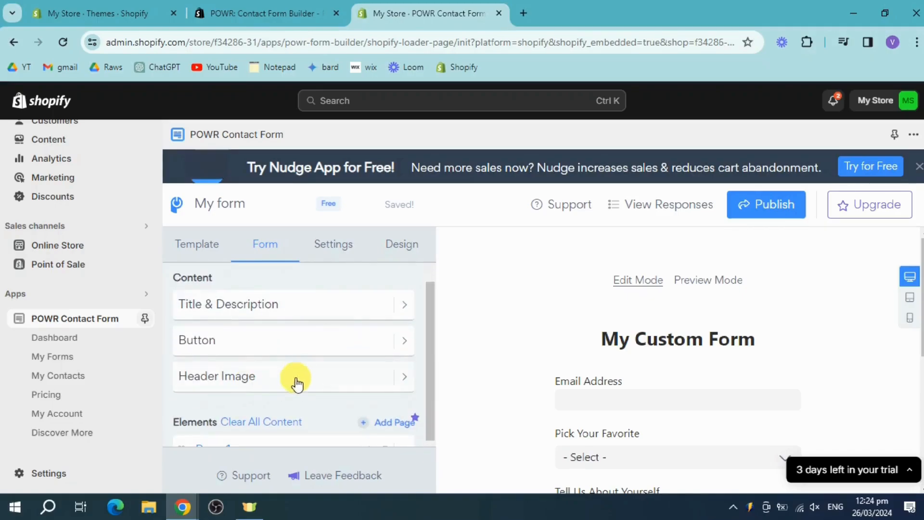
pyautogui.scroll(-5, 319, 388)
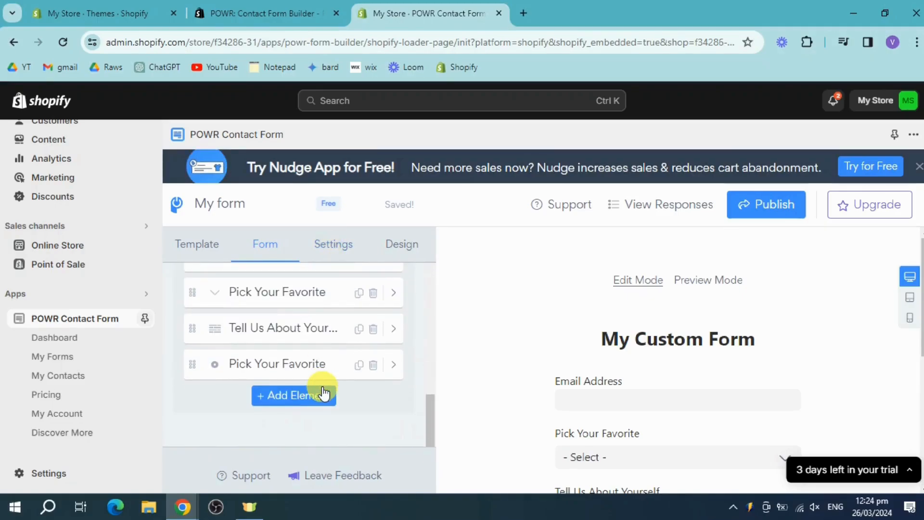
pyautogui.scroll(3, 320, 388)
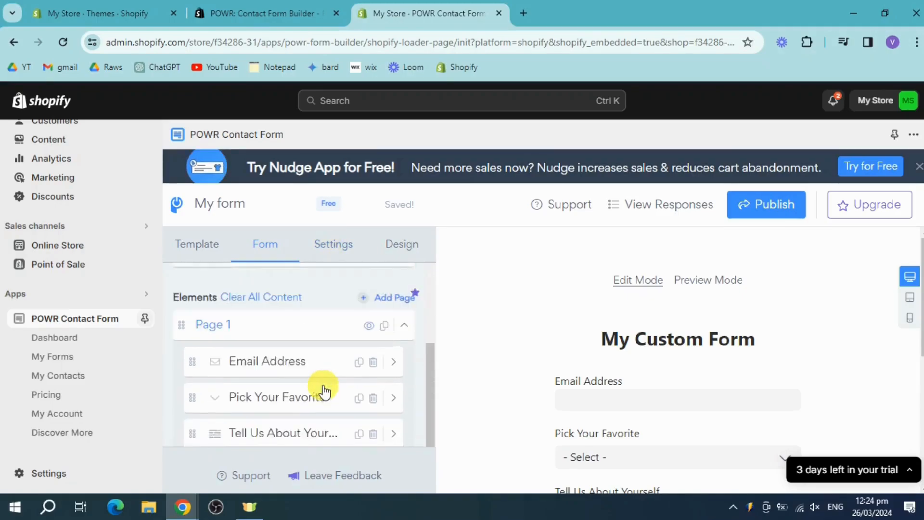
pyautogui.click(338, 250)
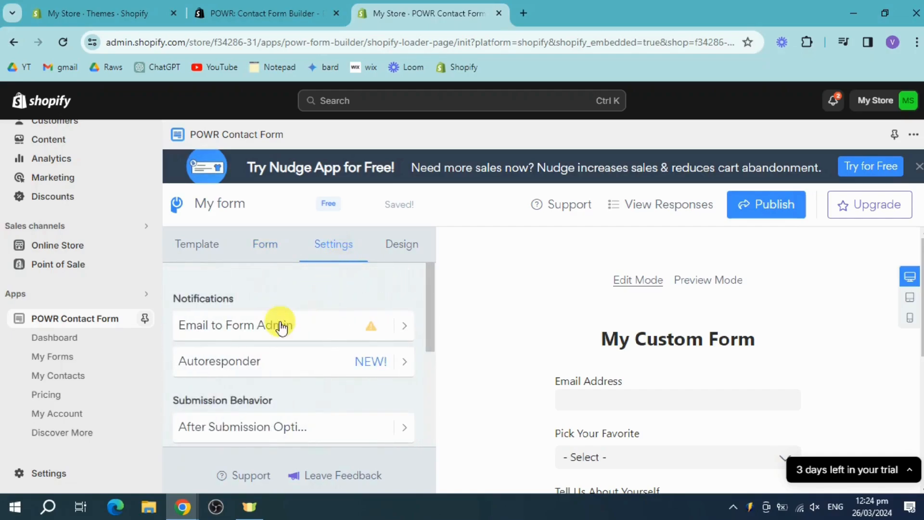
pyautogui.scroll(-2, 318, 352)
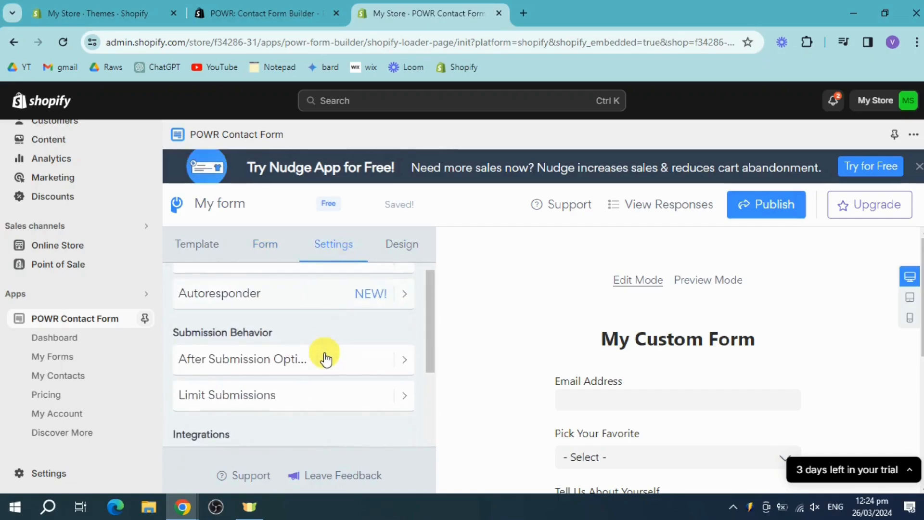
pyautogui.click(340, 303)
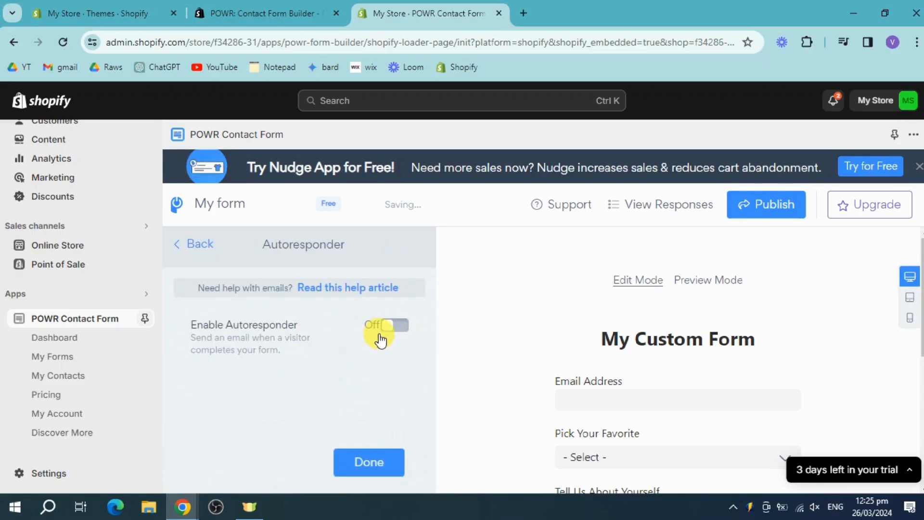
pyautogui.click(207, 255)
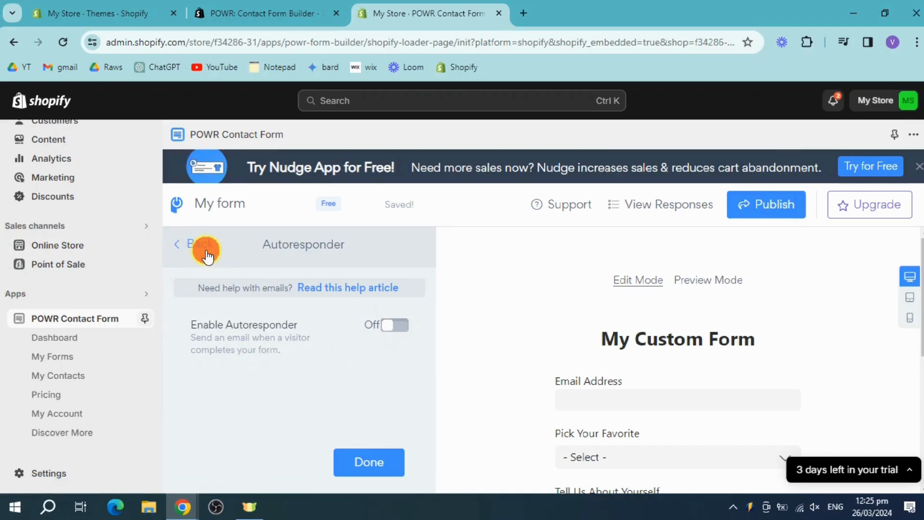
# - Apply the Dark Material theme to the form's design
pyautogui.click(413, 243)
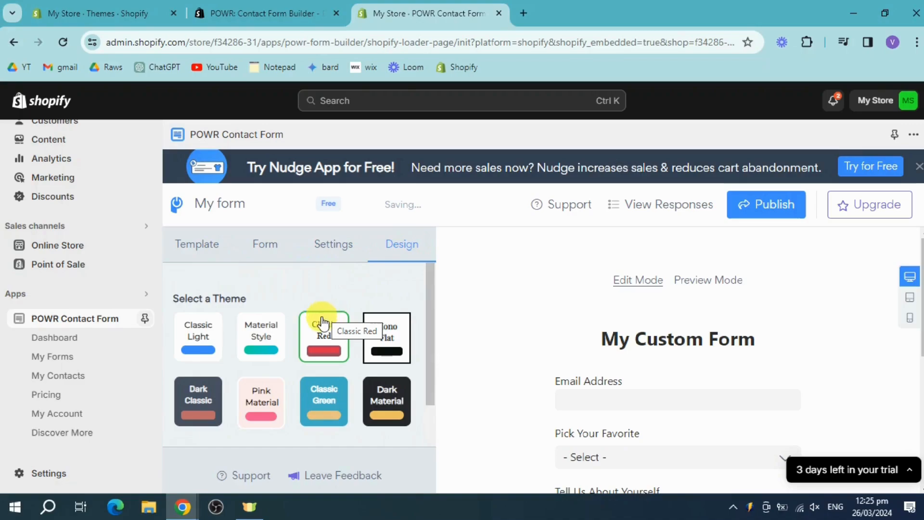
pyautogui.click(399, 399)
pyautogui.scroll(-2, 742, 377)
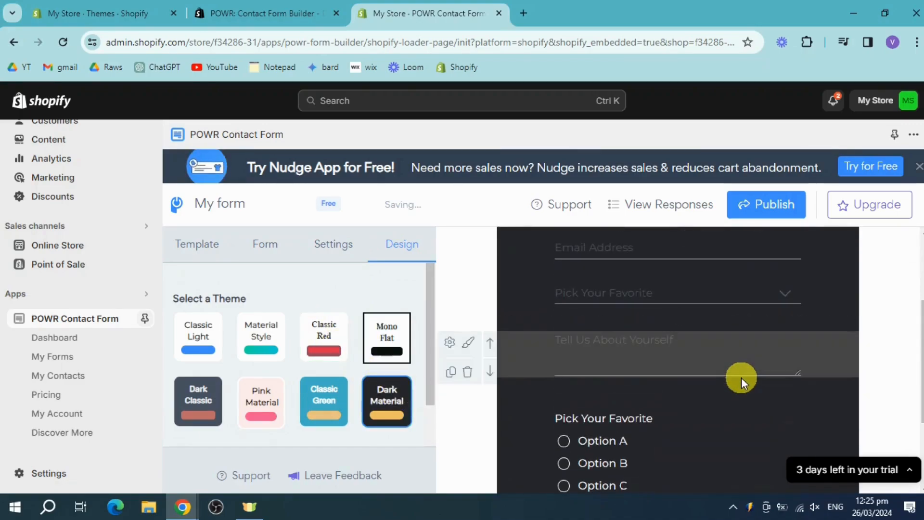
pyautogui.scroll(2, 741, 378)
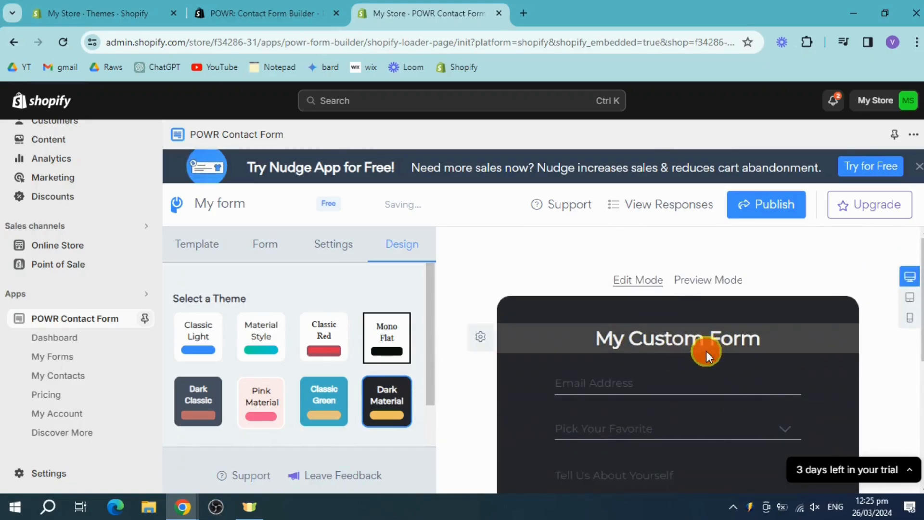
# - Make the Email Address field required
pyautogui.click(264, 263)
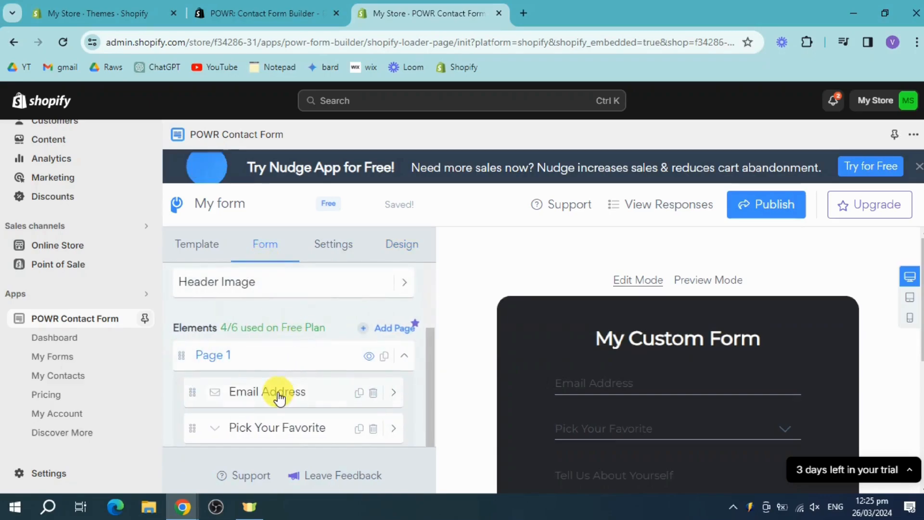
pyautogui.click(276, 393)
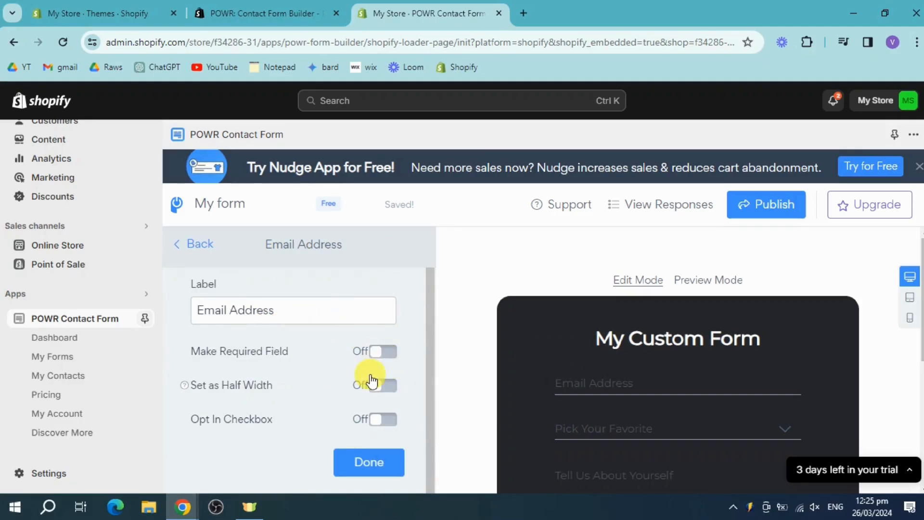
pyautogui.click(376, 357)
pyautogui.click(367, 472)
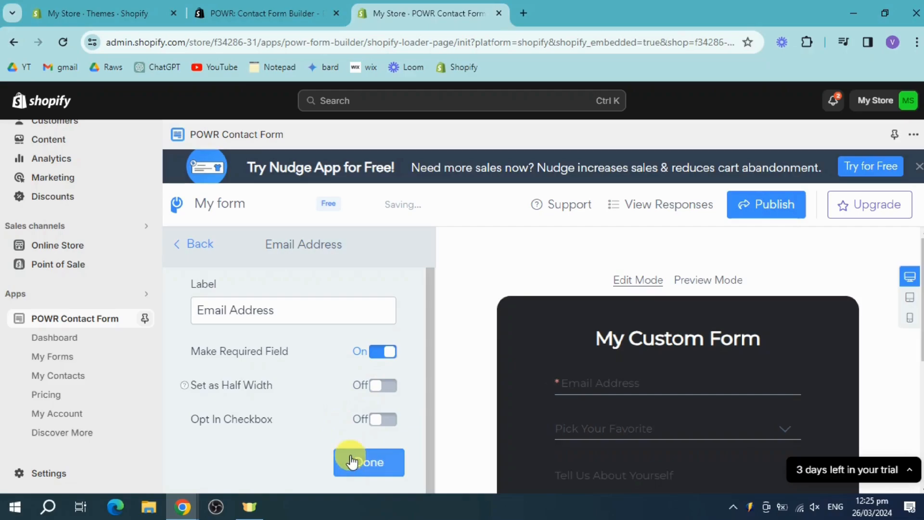
# - Delete the Pick Your Favorite dropdown element from the form's element list
pyautogui.scroll(-3, 265, 447)
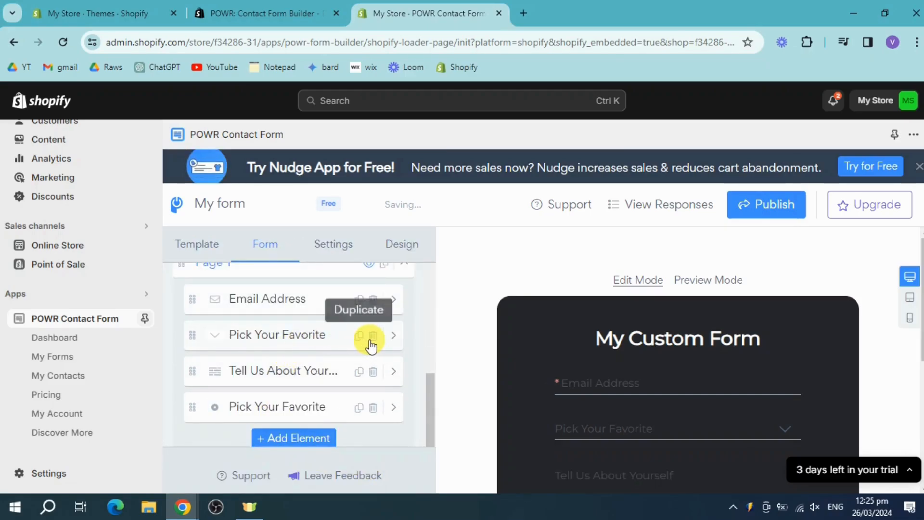
pyautogui.click(374, 335)
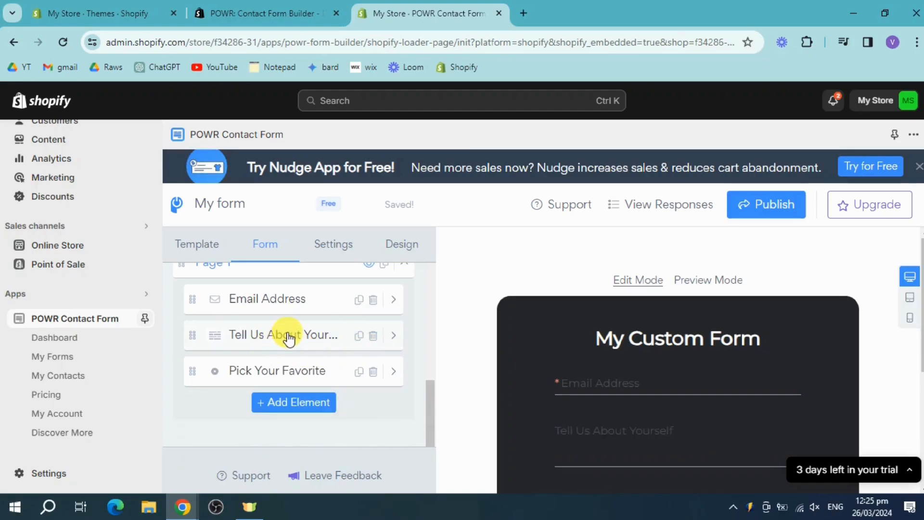
# - Make the Tell Us About Yourself field required and close its settings
pyautogui.click(289, 337)
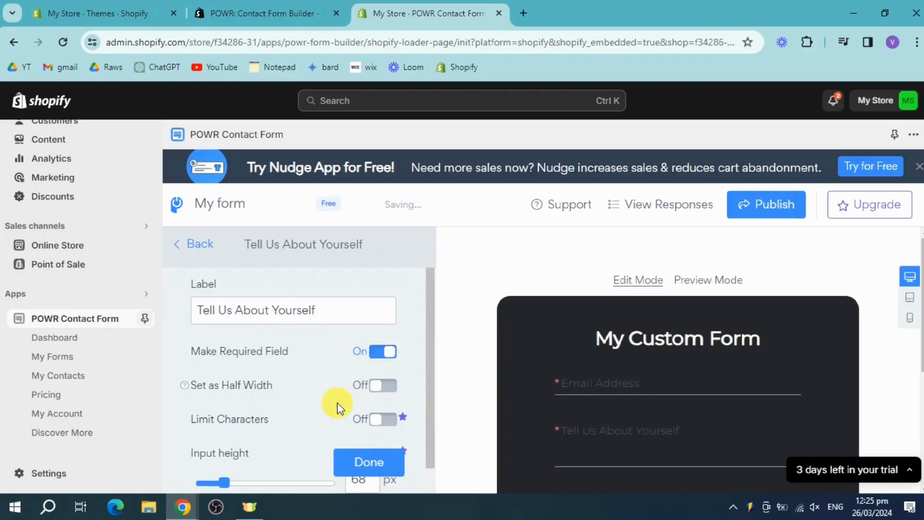
pyautogui.scroll(-3, 359, 430)
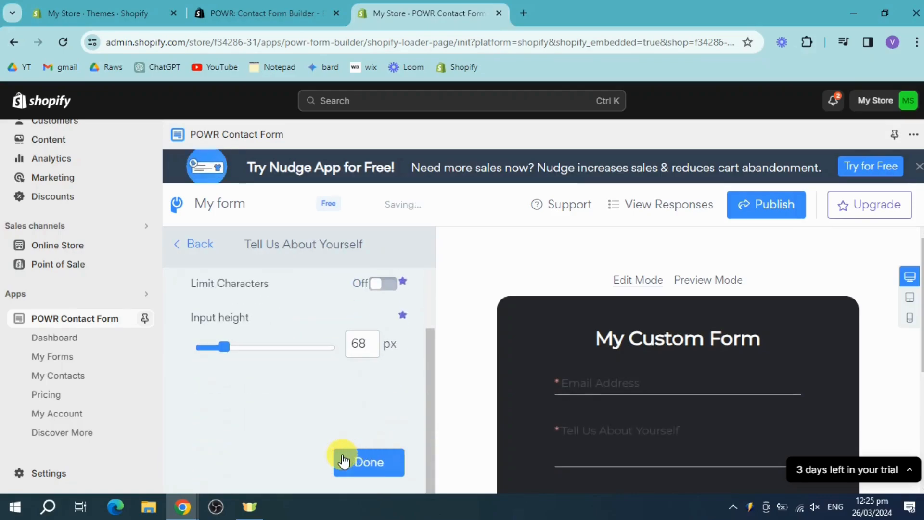
pyautogui.click(377, 464)
# - Add a Name element to the form using the First & Last Name field option
pyautogui.scroll(-4, 299, 433)
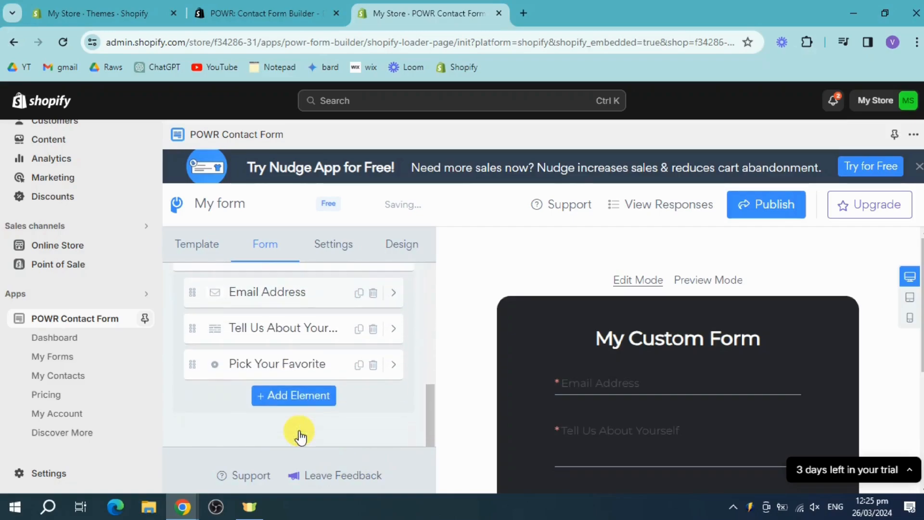
pyautogui.click(295, 396)
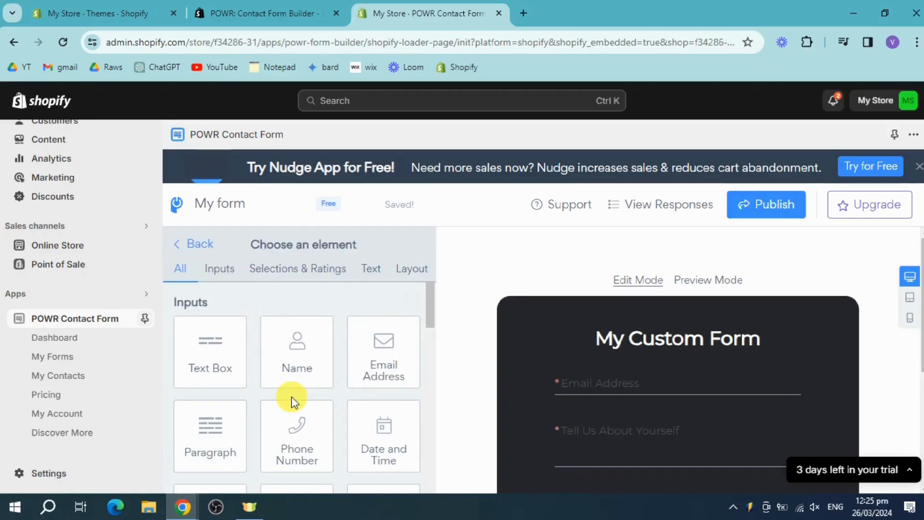
pyautogui.click(317, 369)
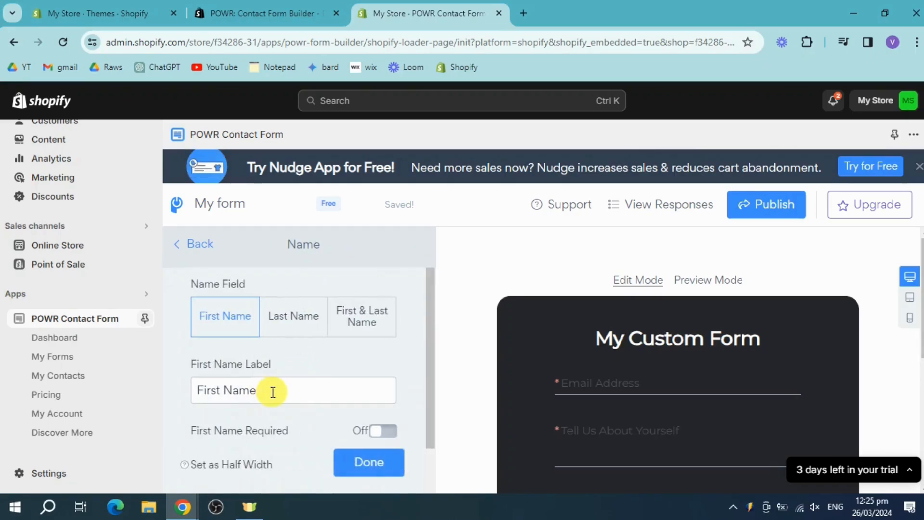
pyautogui.click(367, 328)
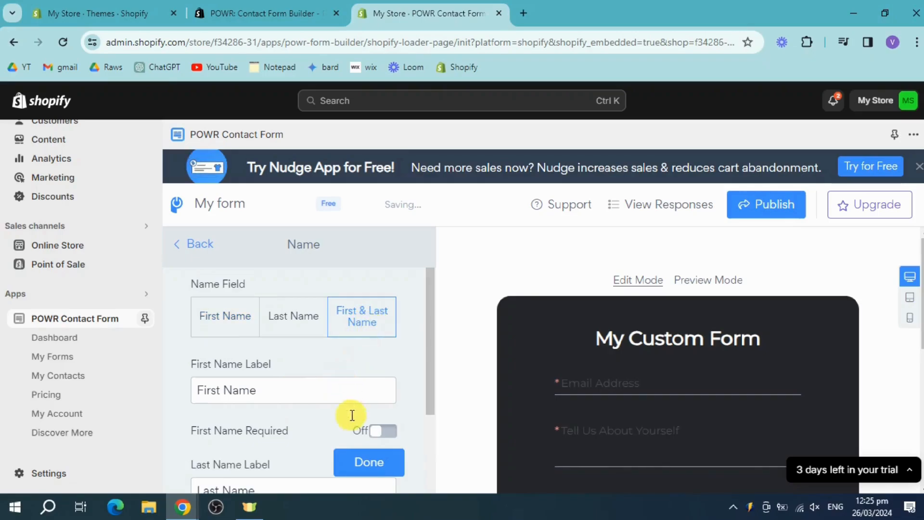
pyautogui.scroll(-3, 365, 378)
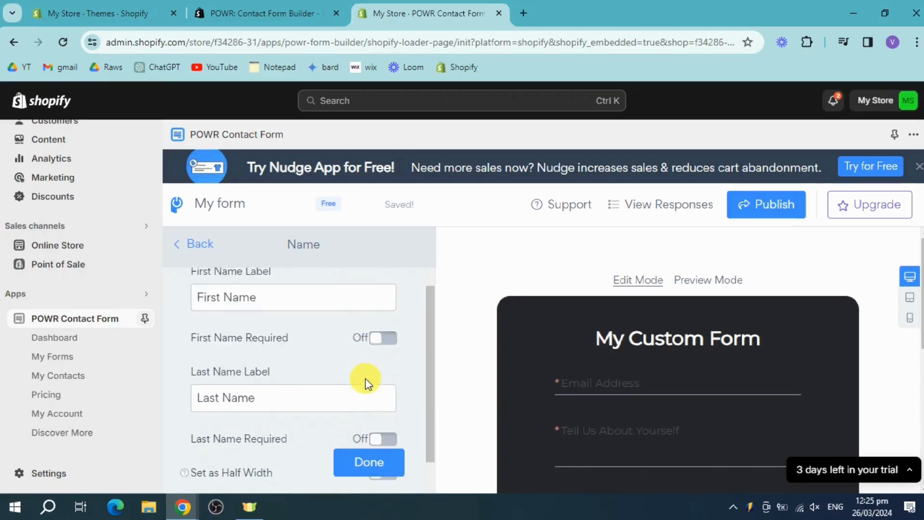
pyautogui.click(371, 463)
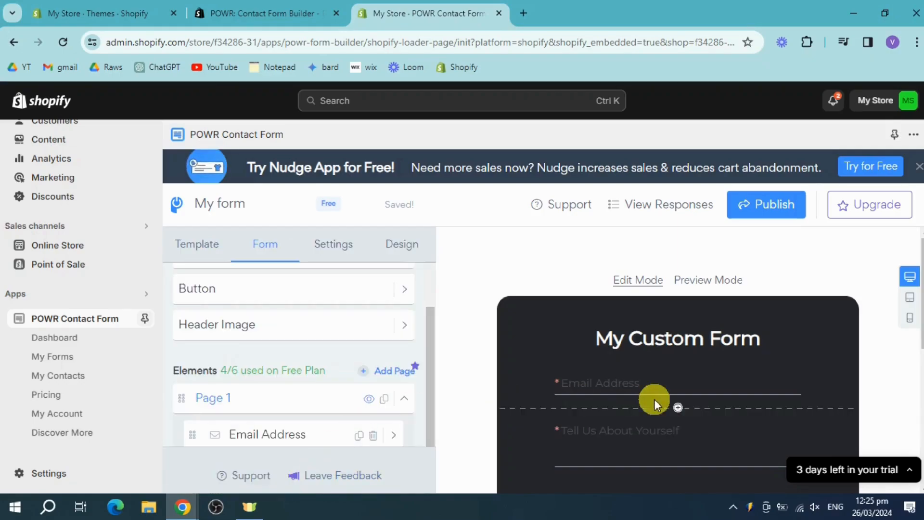
# - Review the form preview and the Pick Your Favorite multiple-choice element's settings
pyautogui.scroll(-3, 654, 399)
pyautogui.scroll(-4, 662, 412)
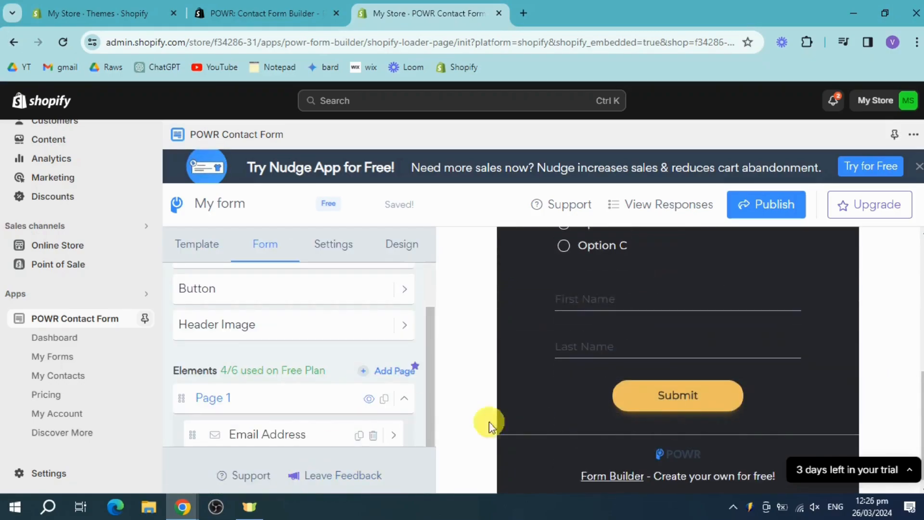
pyautogui.scroll(4, 330, 412)
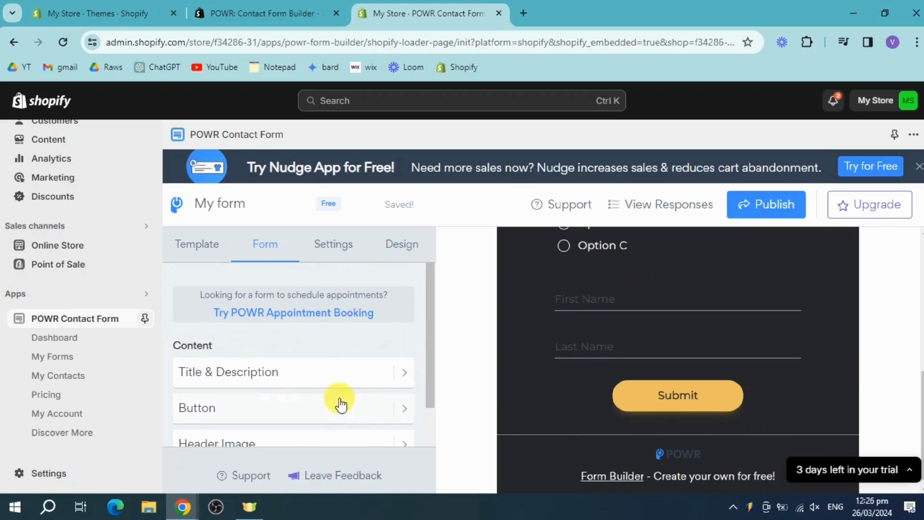
pyautogui.scroll(-5, 301, 353)
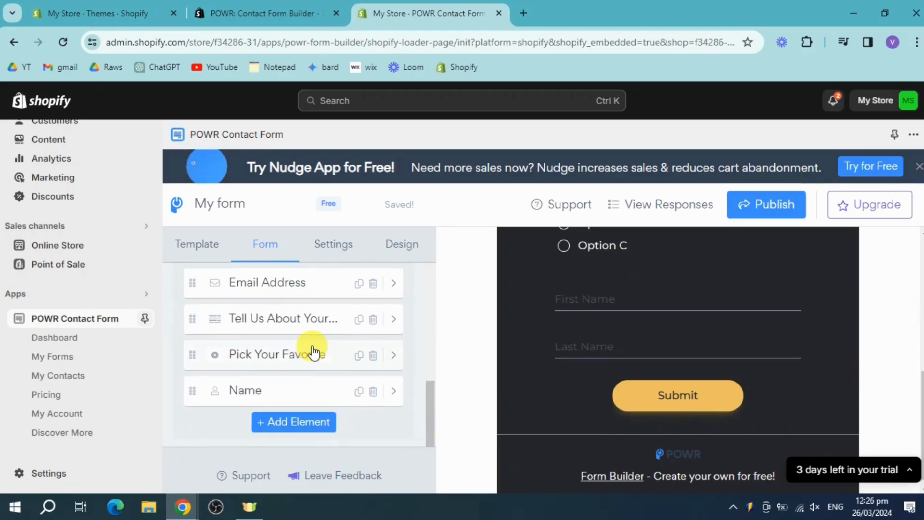
pyautogui.scroll(3, 592, 313)
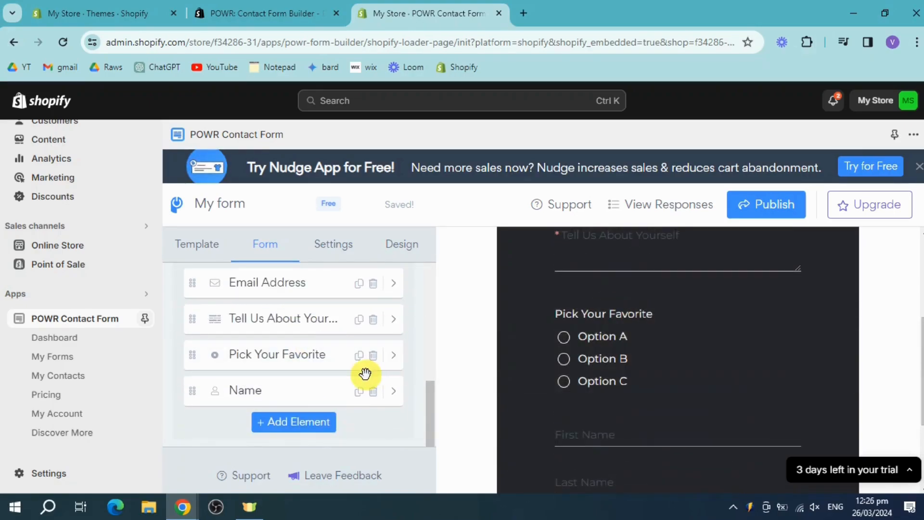
pyautogui.click(316, 357)
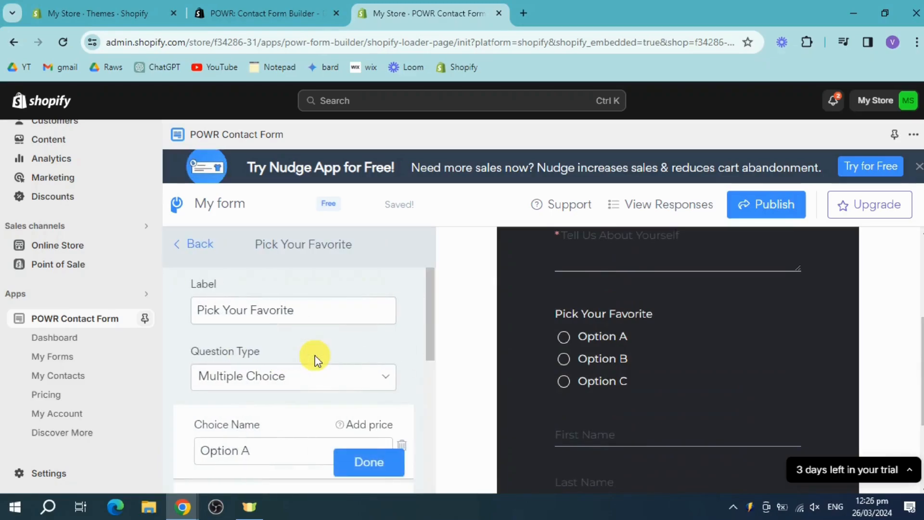
pyautogui.scroll(-1, 308, 384)
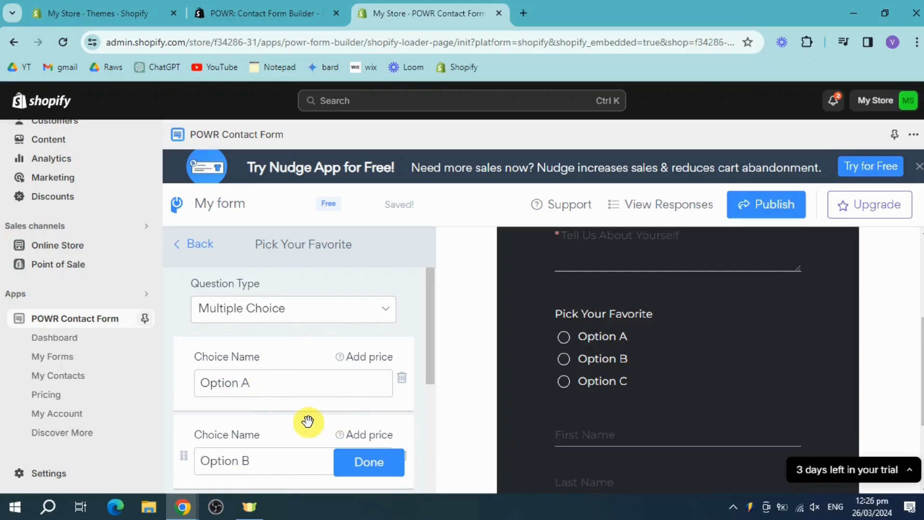
pyautogui.scroll(1, 301, 416)
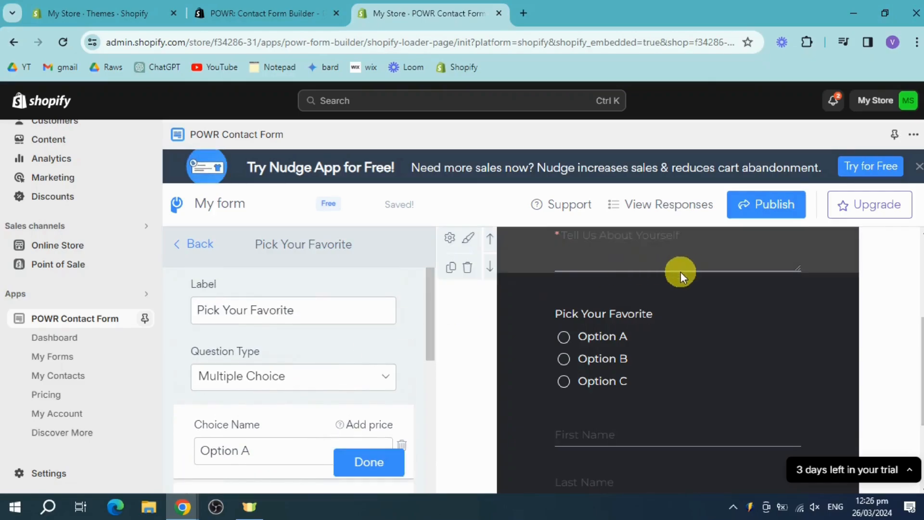
pyautogui.scroll(-3, 674, 369)
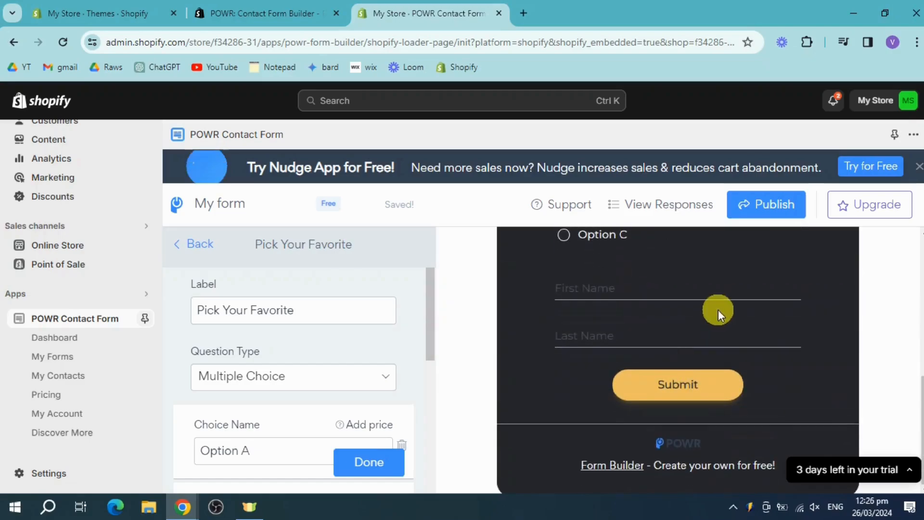
# - Publish the form, choose Homepage as the install location, and copy the app ID
pyautogui.click(774, 212)
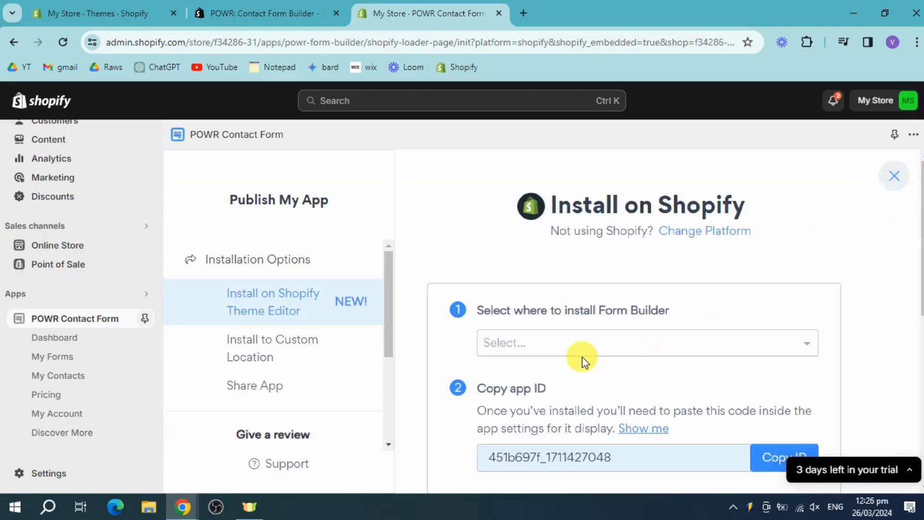
pyautogui.click(554, 344)
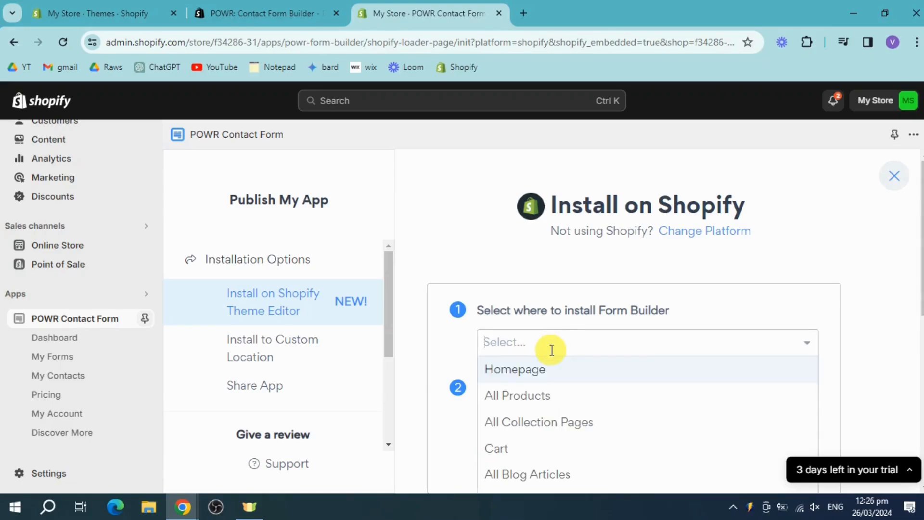
pyautogui.click(555, 372)
pyautogui.scroll(-3, 670, 396)
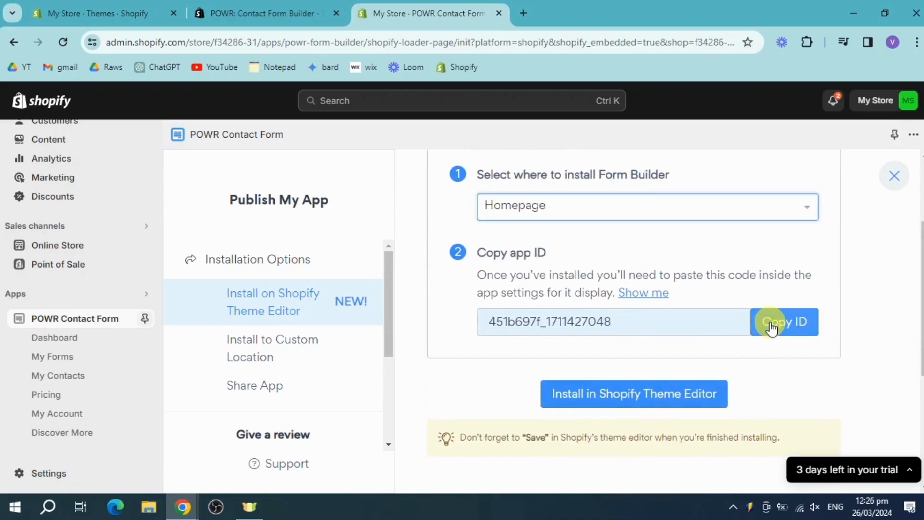
pyautogui.click(776, 329)
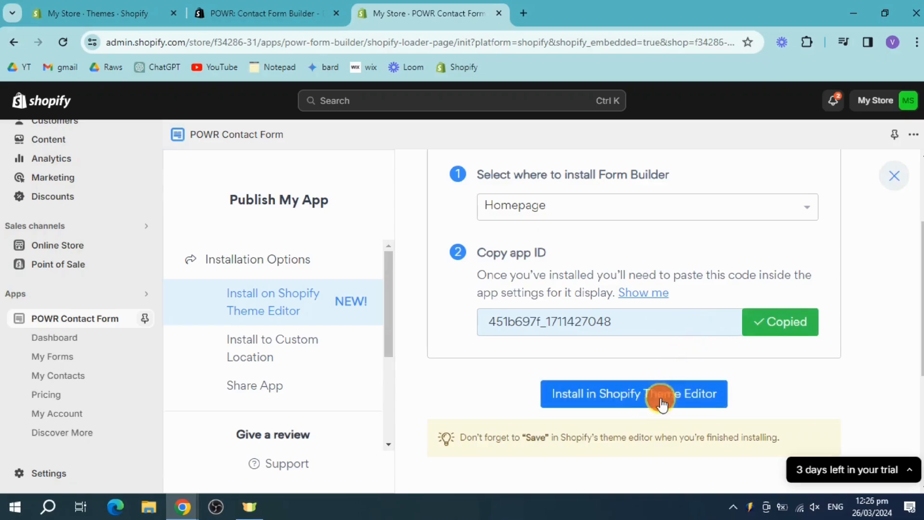
# - Open the Shopify theme editor and paste the copied app ID into the POWR Contact Form block
pyautogui.click(709, 408)
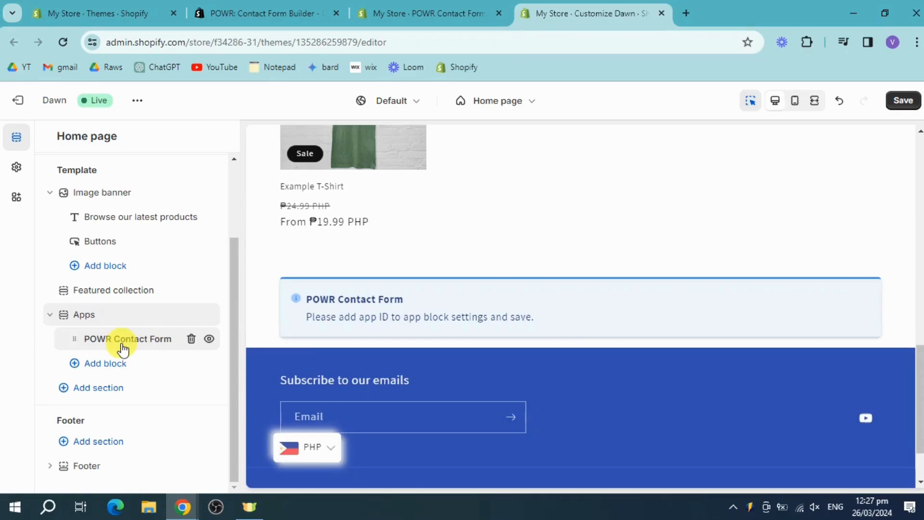
pyautogui.click(124, 343)
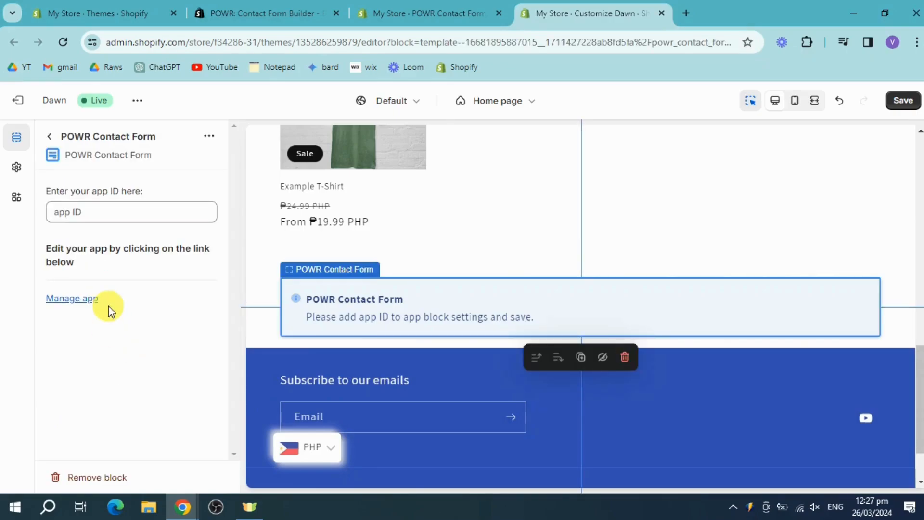
pyautogui.click(109, 212)
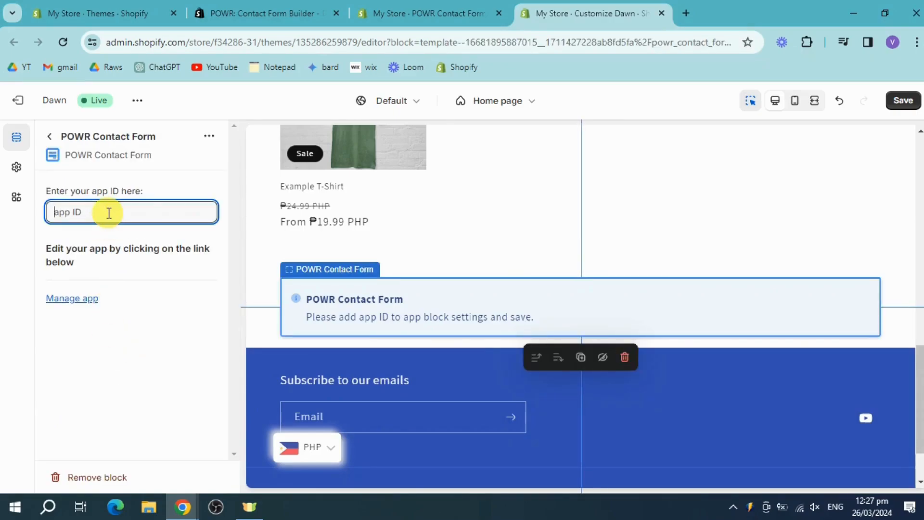
pyautogui.hotkey('ctrl', 'v')
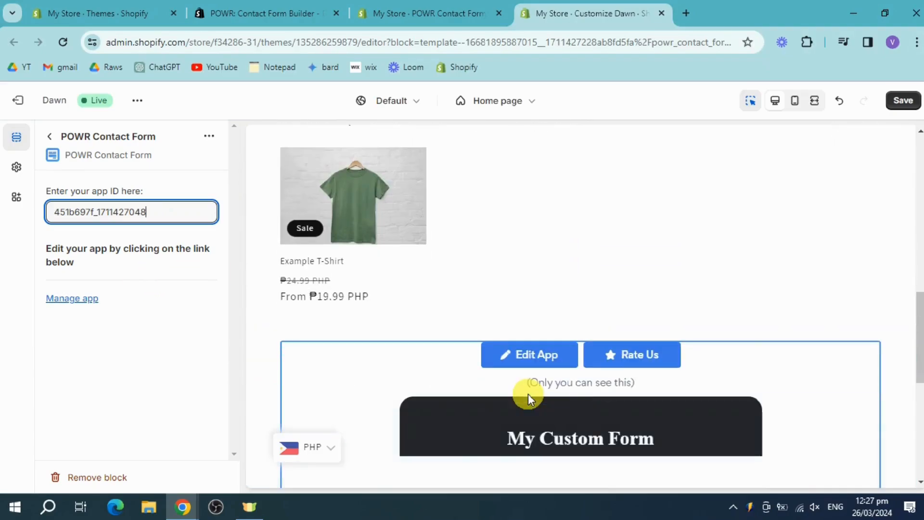
# - Save the theme with the contact form block on the home page
pyautogui.scroll(-4, 798, 368)
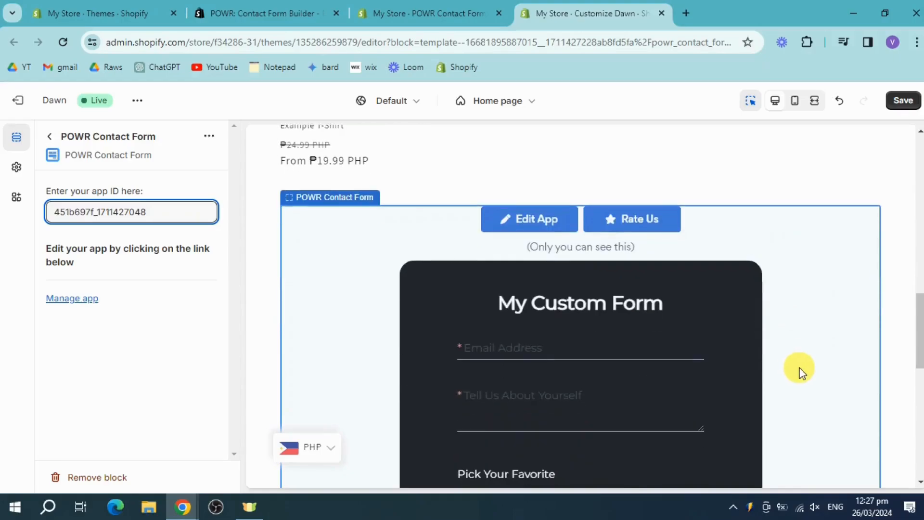
pyautogui.scroll(-4, 703, 338)
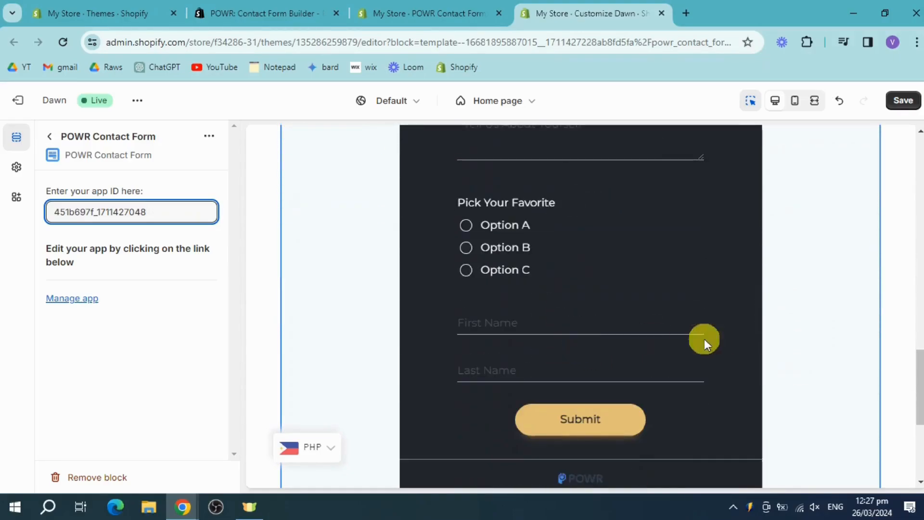
pyautogui.click(903, 100)
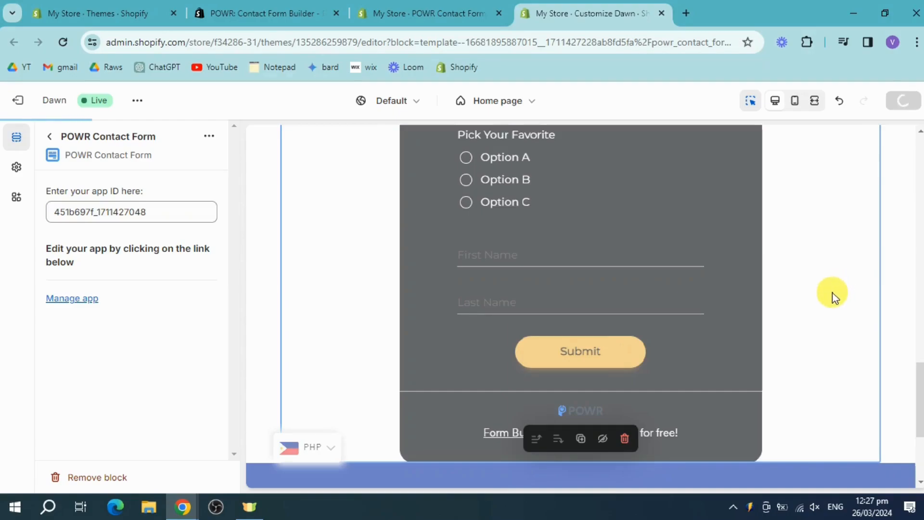